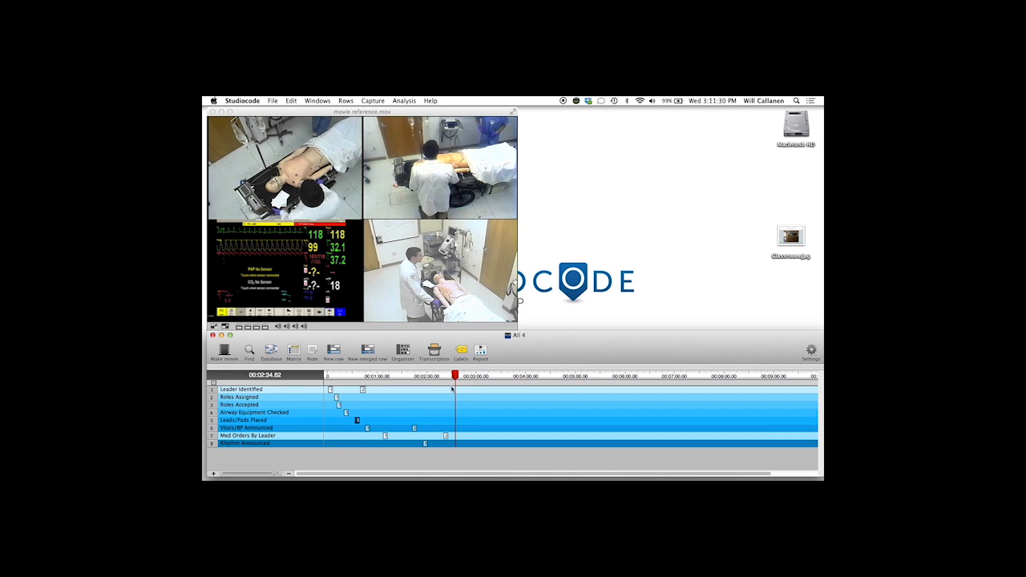
Bring the timeline instances from Roles Assigned through Vitals/BP Announced into the Movie organizer and widen its row-name column.
{"action": "left_click_drag", "start_coordinate": [329, 397], "coordinate": [420, 433]}
{"action": "left_click", "coordinate": [402, 351]}
{"action": "left_click_drag", "start_coordinate": [637, 111], "coordinate": [567, 141]}
{"action": "left_click_drag", "start_coordinate": [741, 286], "coordinate": [795, 314]}
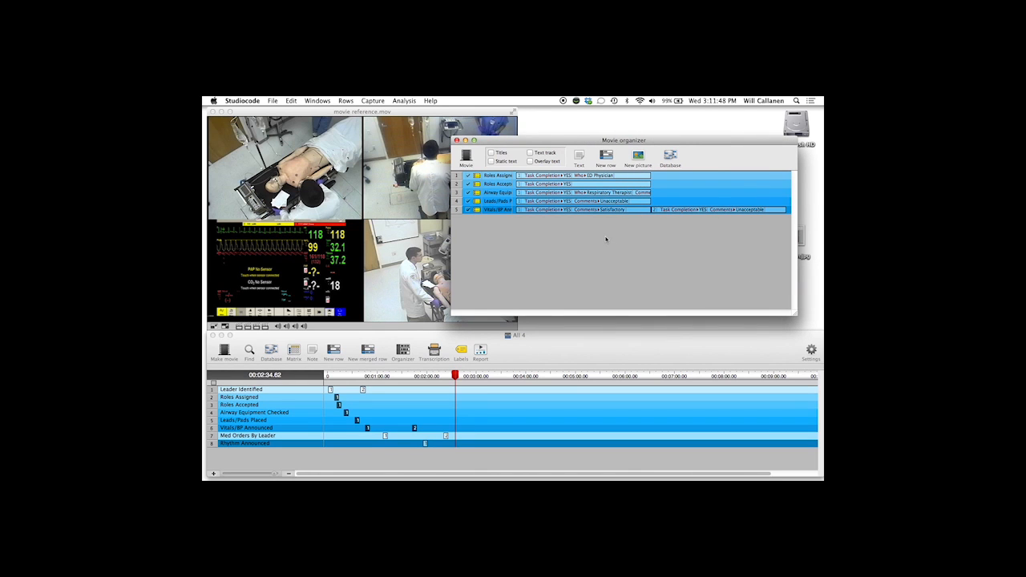
{"action": "left_click_drag", "start_coordinate": [517, 184], "coordinate": [550, 177]}
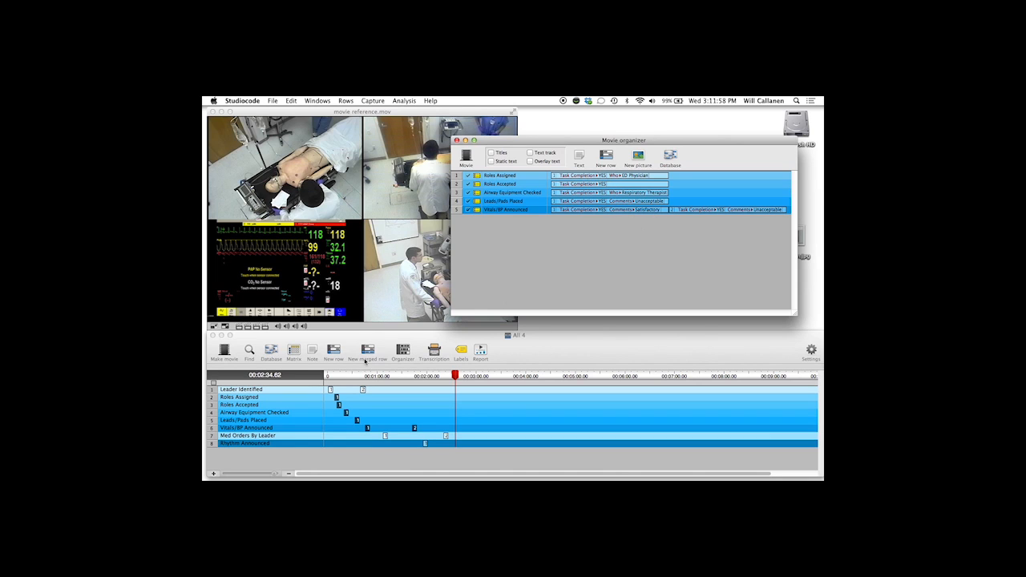
Move the Leads/Pads Placed row to the first position in the Movie organizer.
{"action": "left_click", "coordinate": [589, 211]}
{"action": "left_click", "coordinate": [686, 210]}
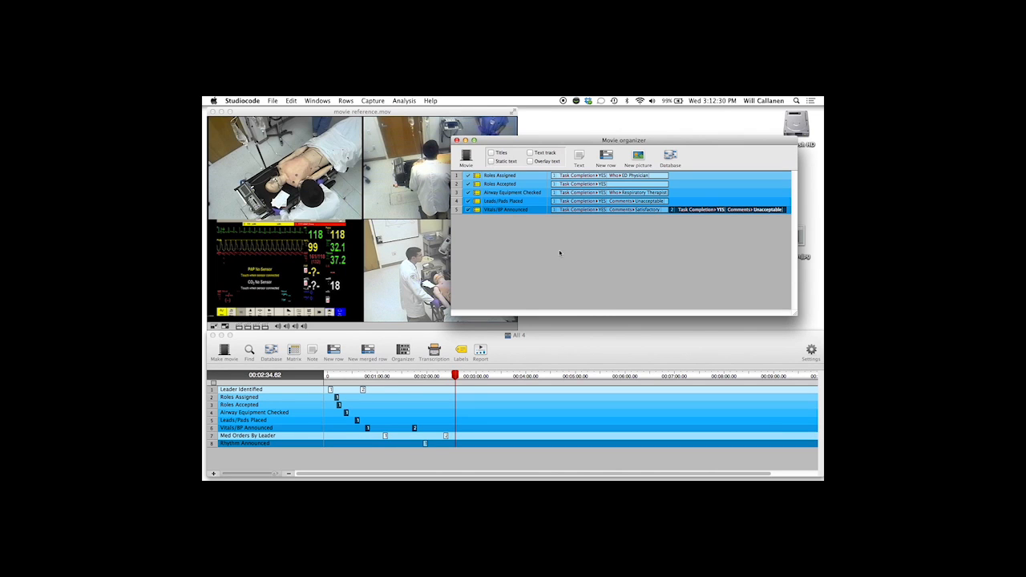
{"action": "left_click", "coordinate": [528, 201]}
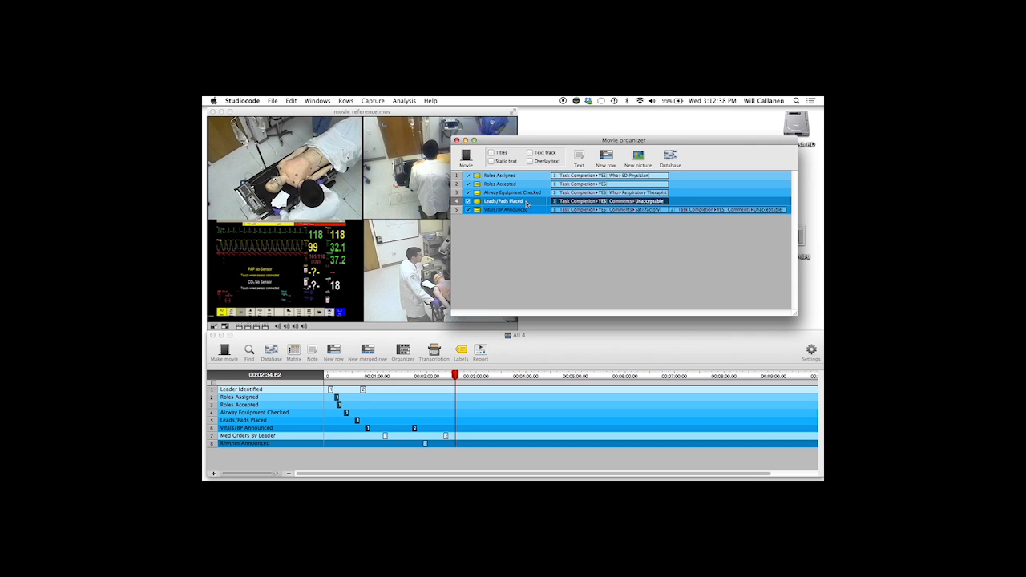
{"action": "left_click", "coordinate": [529, 203]}
{"action": "left_click_drag", "start_coordinate": [529, 202], "coordinate": [532, 177]}
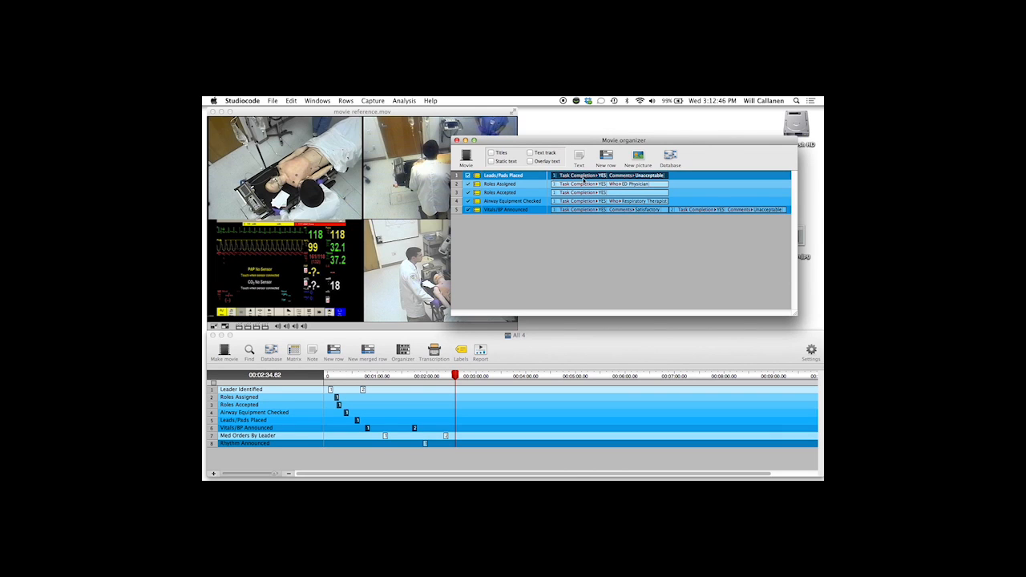
Place the Unacceptable instance ahead of the Satisfactory one in the Vitals/BP Announced row, and delete the Roles Accepted row.
{"action": "left_click", "coordinate": [706, 210]}
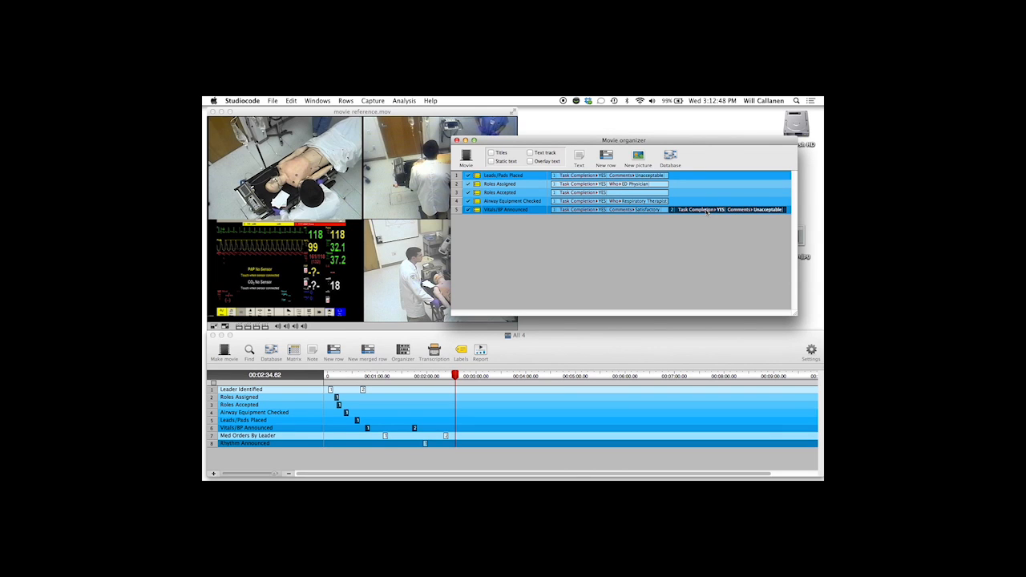
{"action": "left_click_drag", "start_coordinate": [706, 210], "coordinate": [565, 210]}
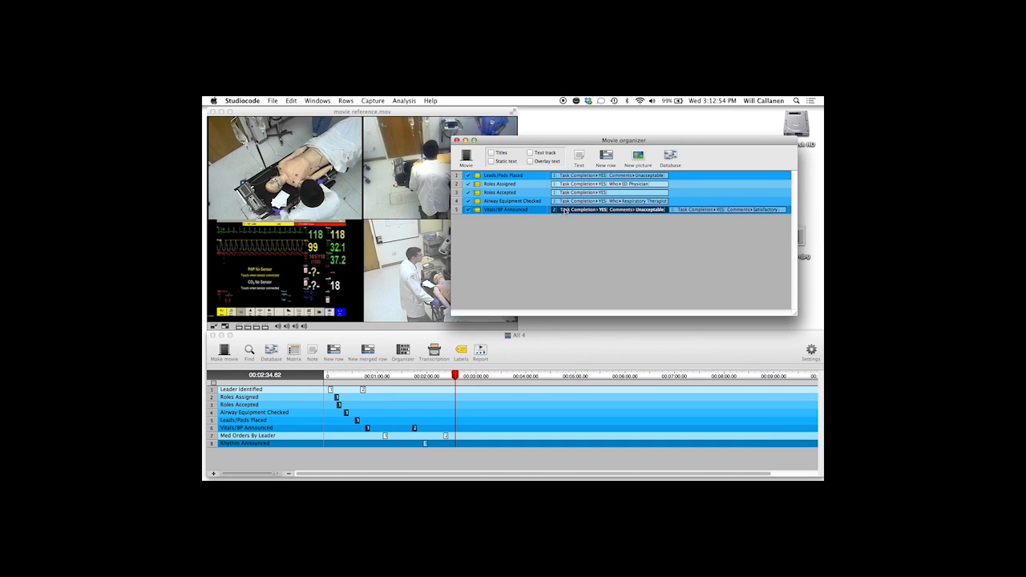
{"action": "left_click", "coordinate": [507, 194]}
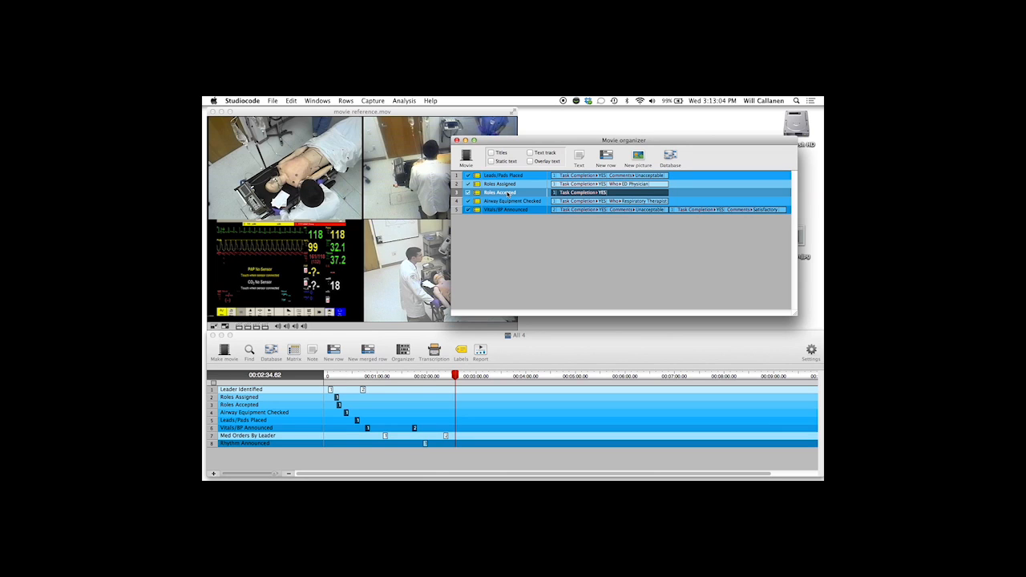
{"action": "key", "text": "BackSpace"}
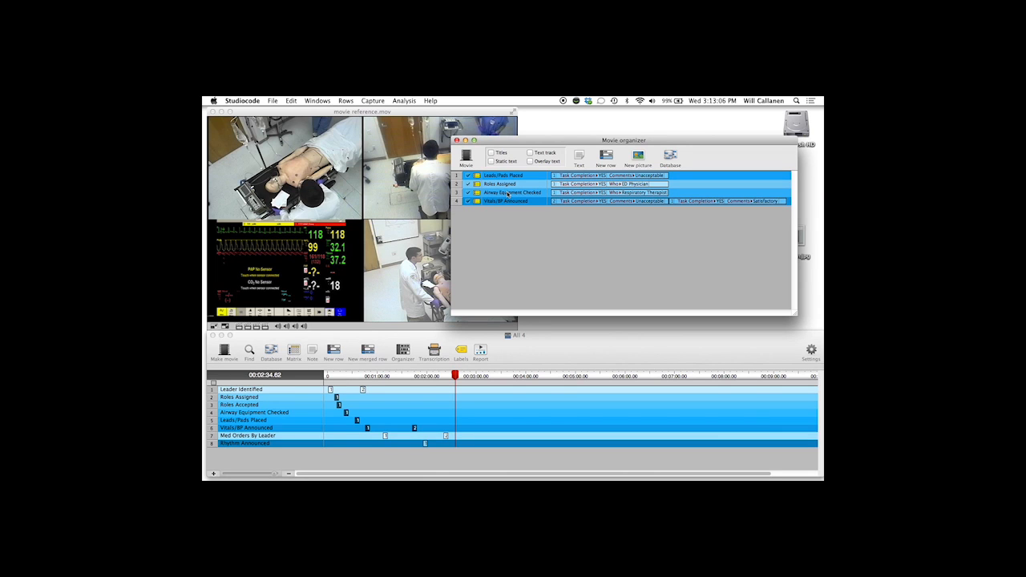
Duplicate the Vitals/BP Announced row and move the copy to the first position.
{"action": "left_click", "coordinate": [508, 201]}
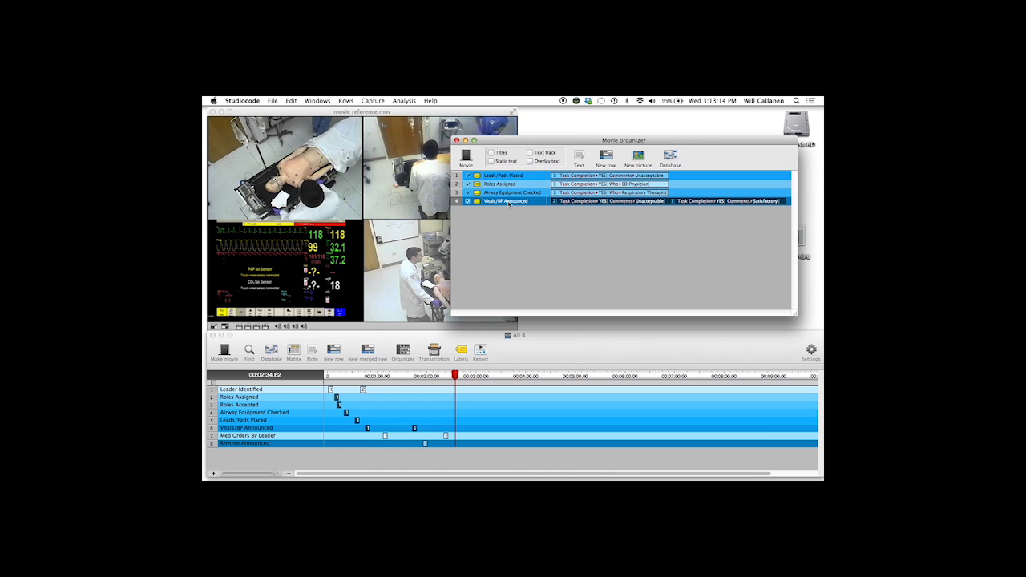
{"action": "right_click", "coordinate": [508, 204]}
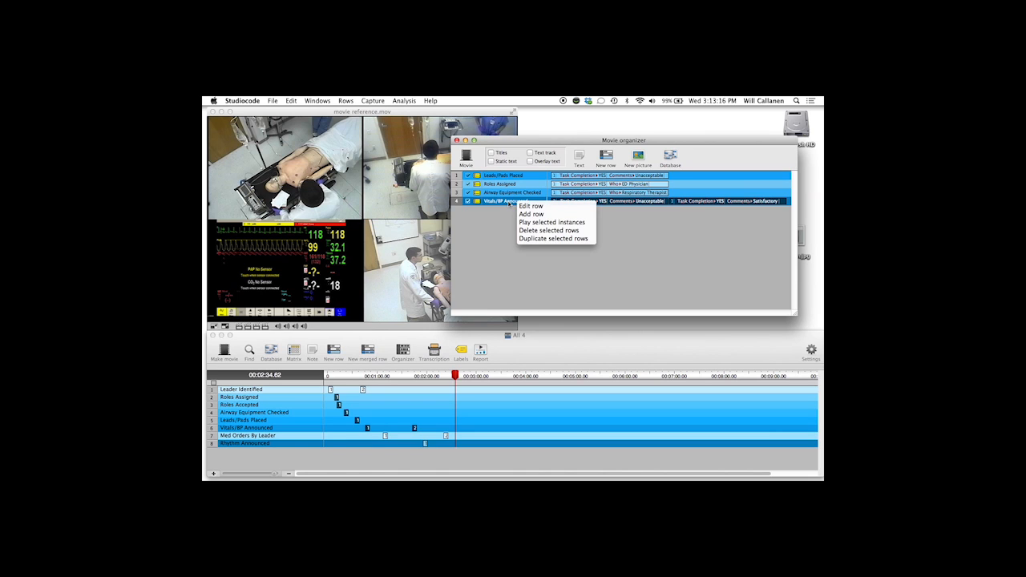
{"action": "left_click", "coordinate": [527, 239]}
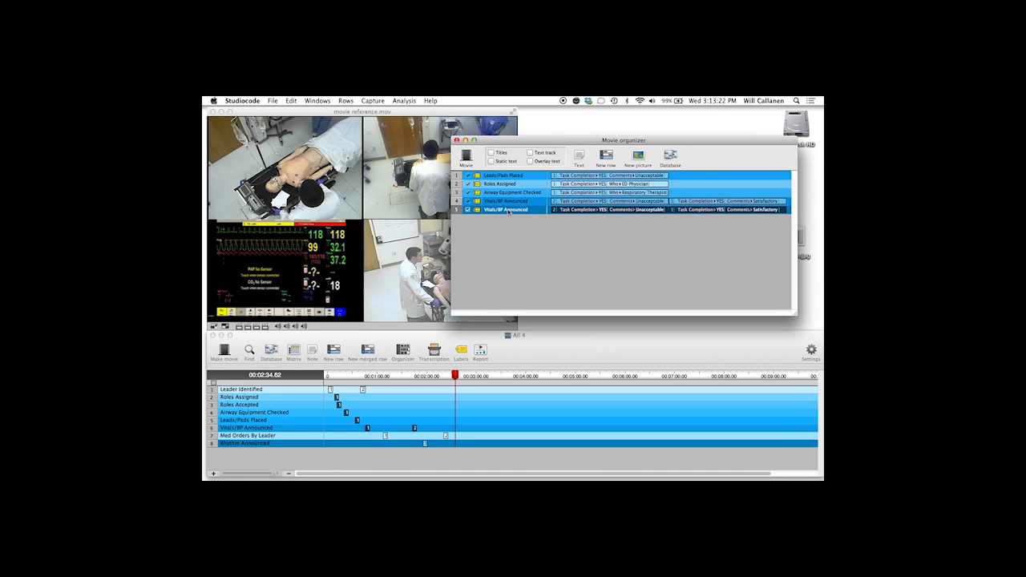
{"action": "left_click_drag", "start_coordinate": [508, 211], "coordinate": [510, 174]}
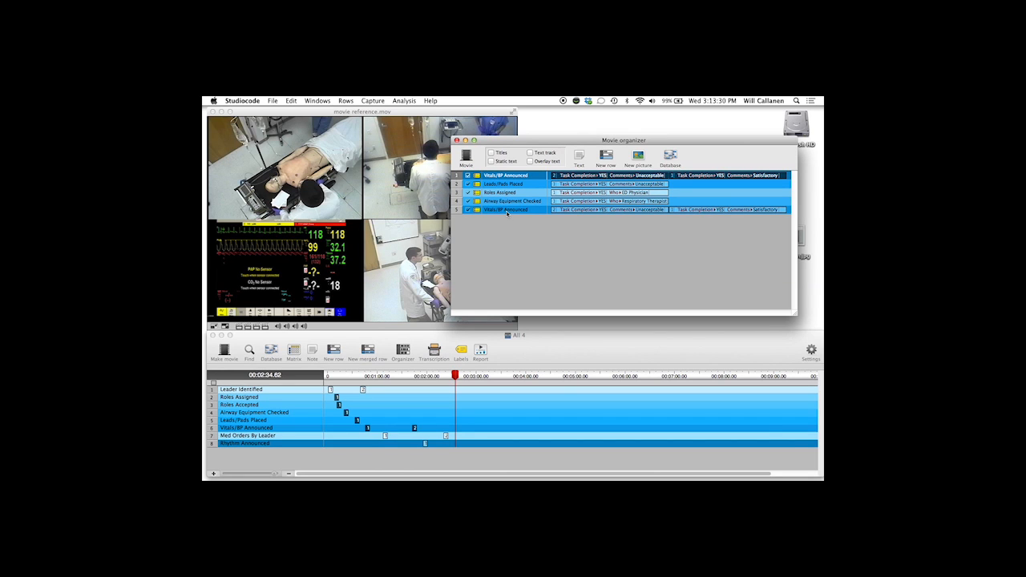
Delete the Satisfactory instance from the first Vitals/BP Announced row and the Unacceptable instance from the last one.
{"action": "left_click", "coordinate": [701, 195]}
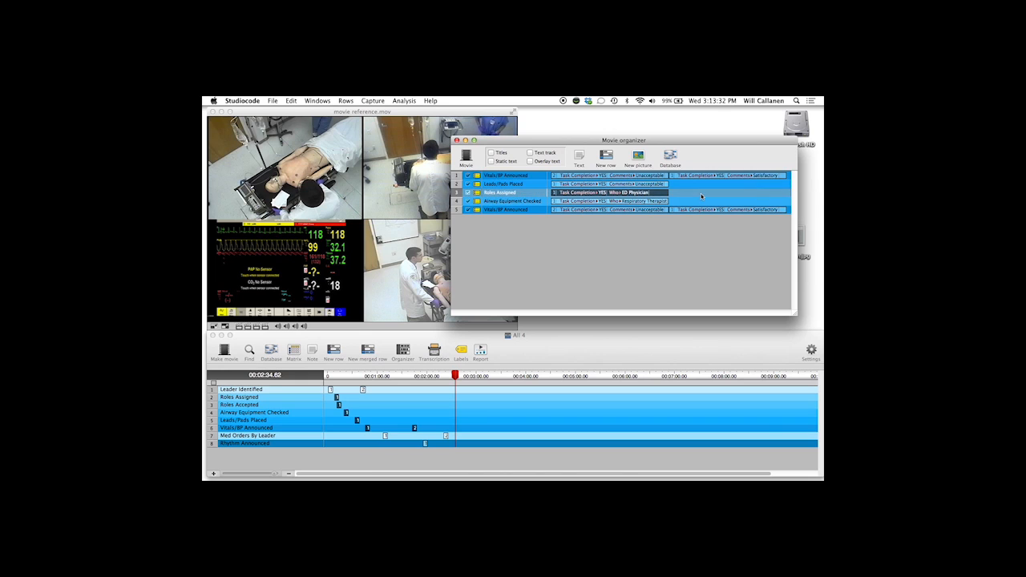
{"action": "left_click", "coordinate": [651, 175]}
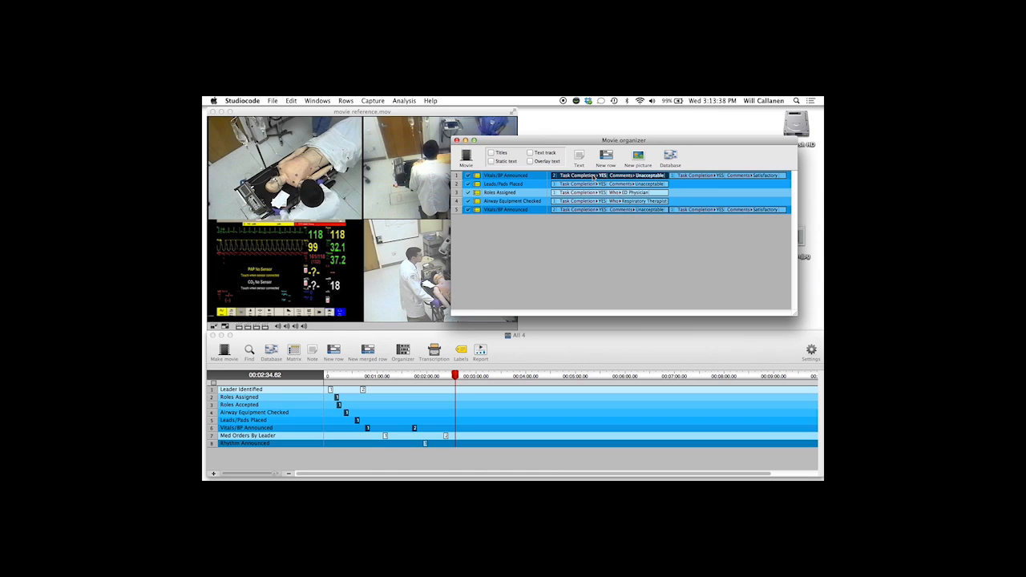
{"action": "left_click", "coordinate": [701, 175]}
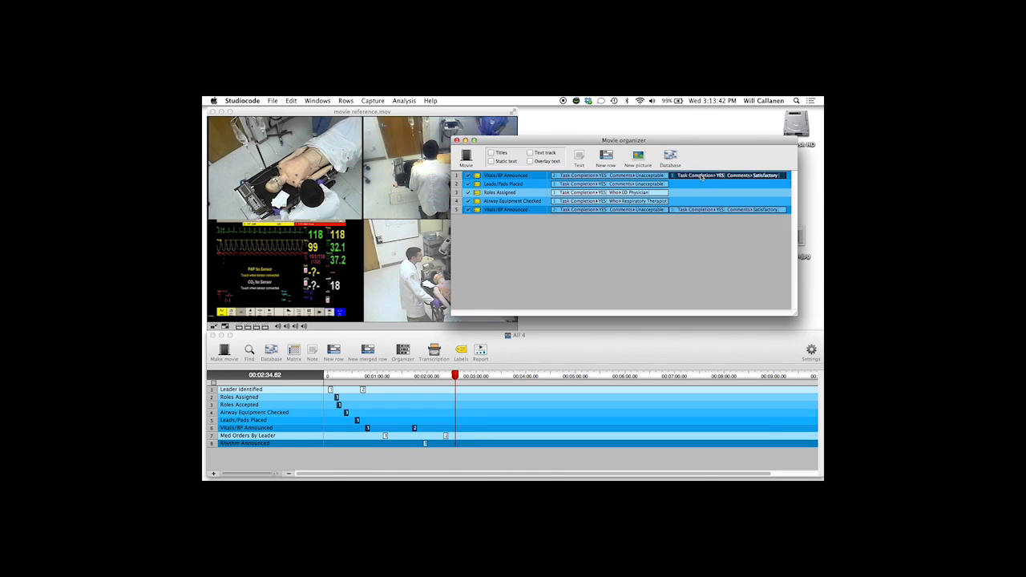
{"action": "left_click", "coordinate": [652, 211]}
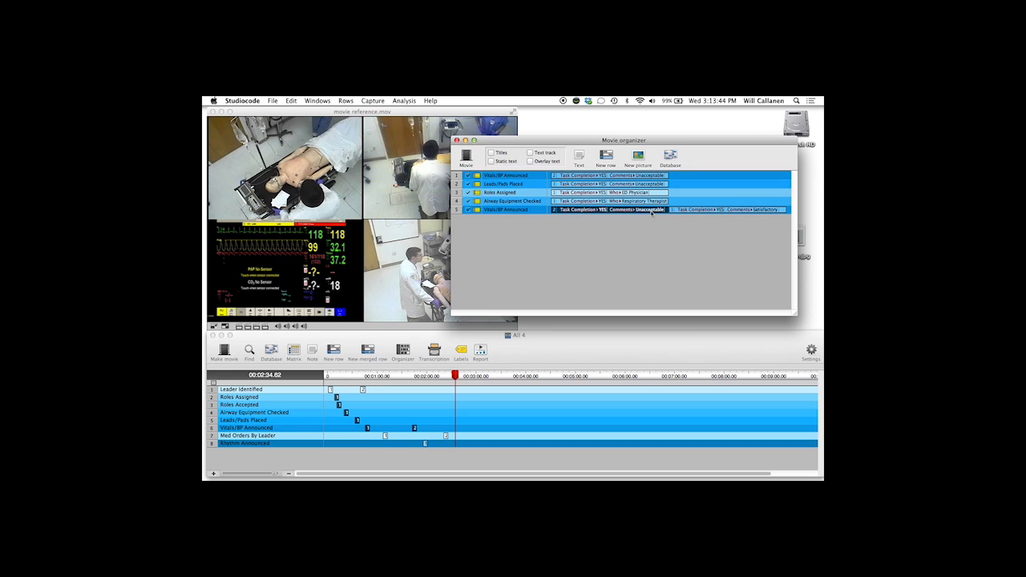
{"action": "key", "text": "Delete"}
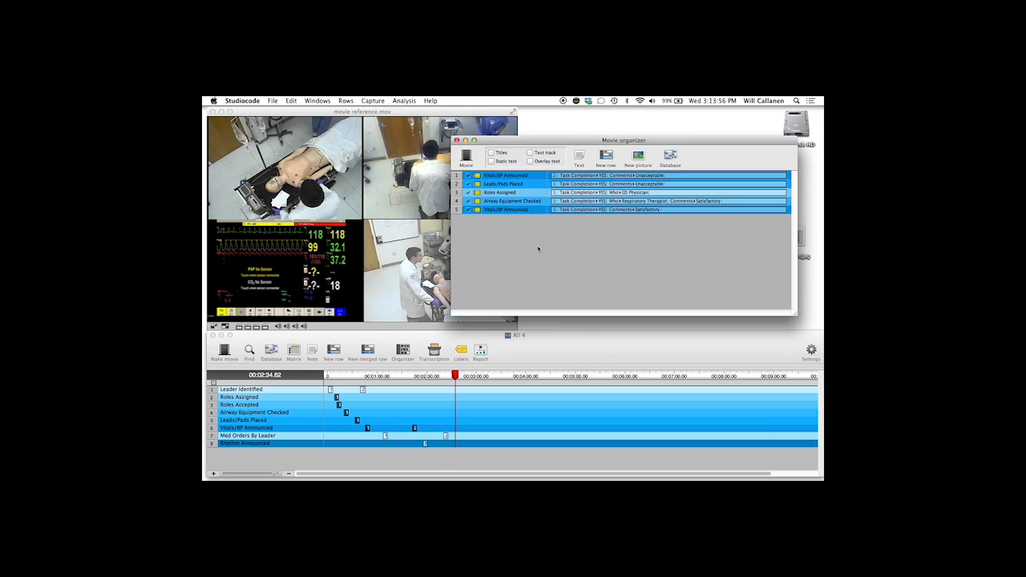
Enable overlay text and preview the movie made from the organizer rows, closing it after playback.
{"action": "left_click", "coordinate": [531, 161]}
{"action": "left_click", "coordinate": [466, 156]}
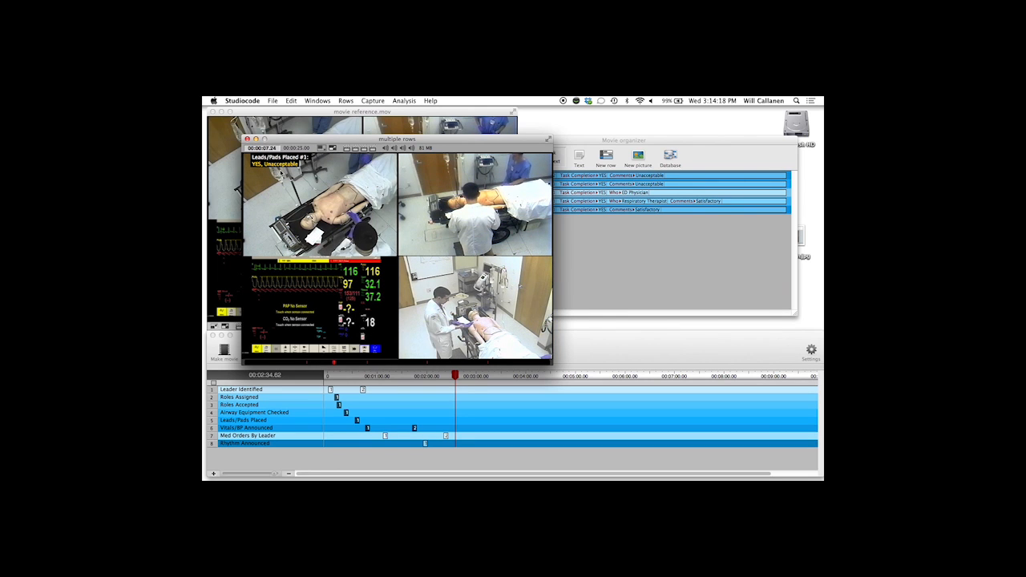
{"action": "key", "text": "space"}
{"action": "left_click", "coordinate": [247, 138]}
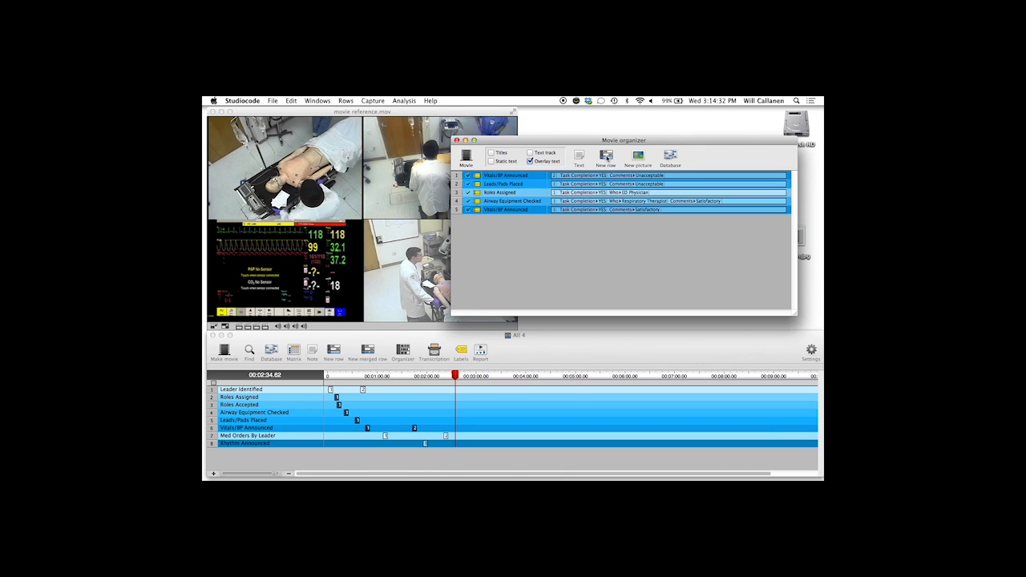
Try moving the Airway Equipment Checked instance into a new row, and remove that row again.
{"action": "left_click", "coordinate": [606, 156]}
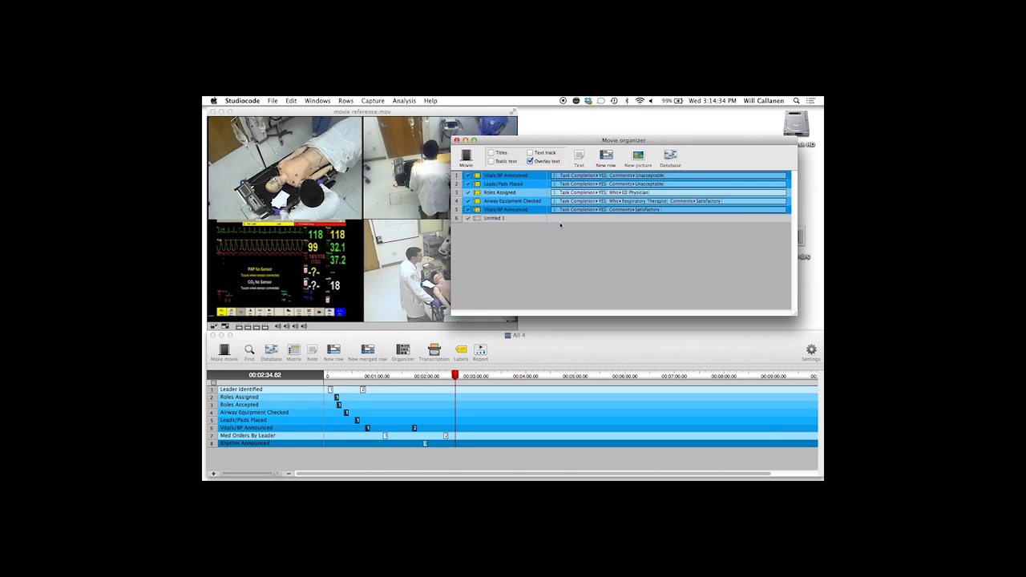
{"action": "left_click", "coordinate": [664, 204]}
{"action": "left_click_drag", "start_coordinate": [663, 205], "coordinate": [661, 225]}
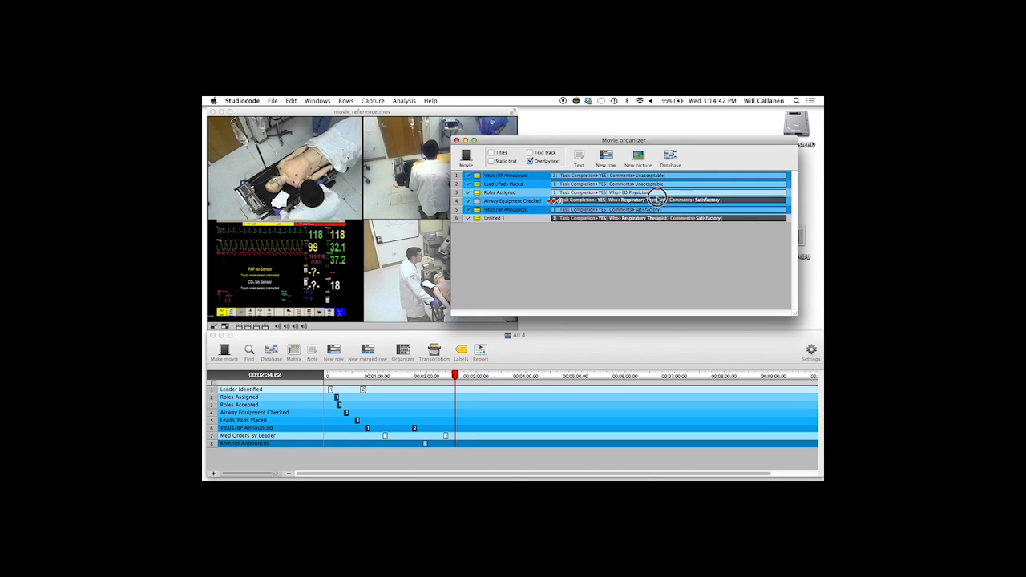
{"action": "left_click_drag", "start_coordinate": [567, 218], "coordinate": [571, 203]}
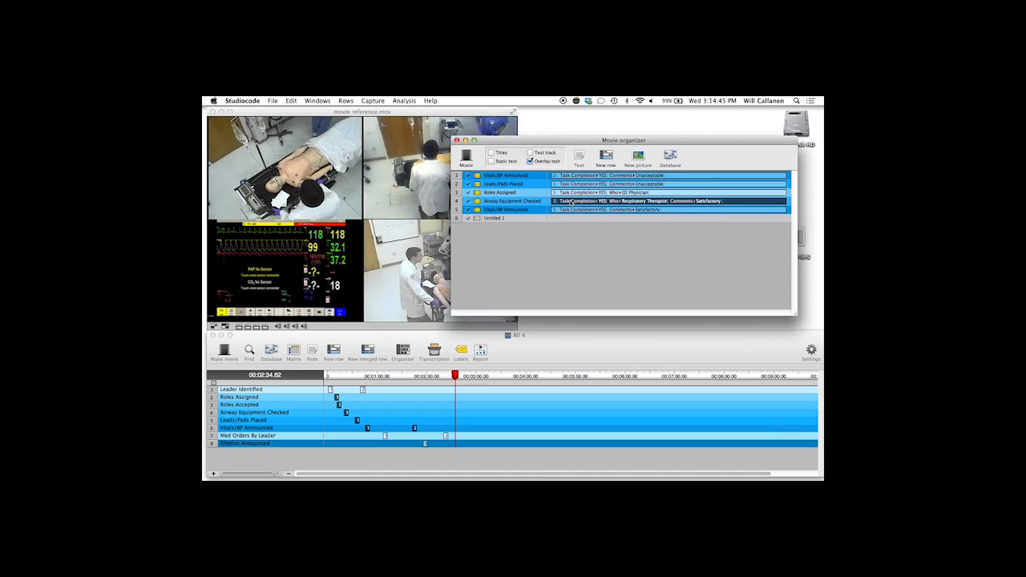
{"action": "left_click", "coordinate": [515, 219]}
{"action": "key", "text": "Delete"}
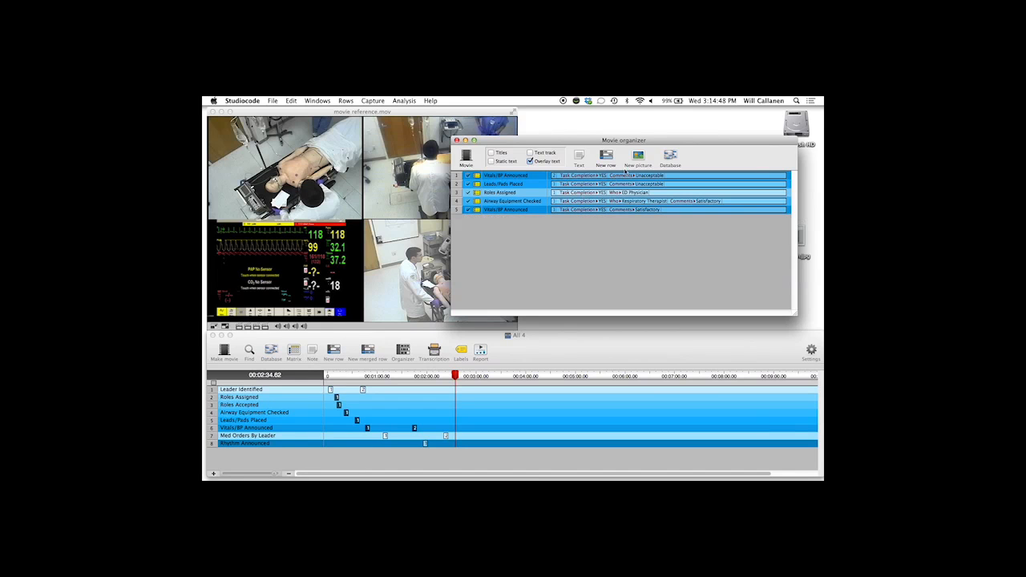
Add a new picture row, select its empty frame, and reposition the Movie organizer to uncover the desktop files.
{"action": "left_click", "coordinate": [638, 156]}
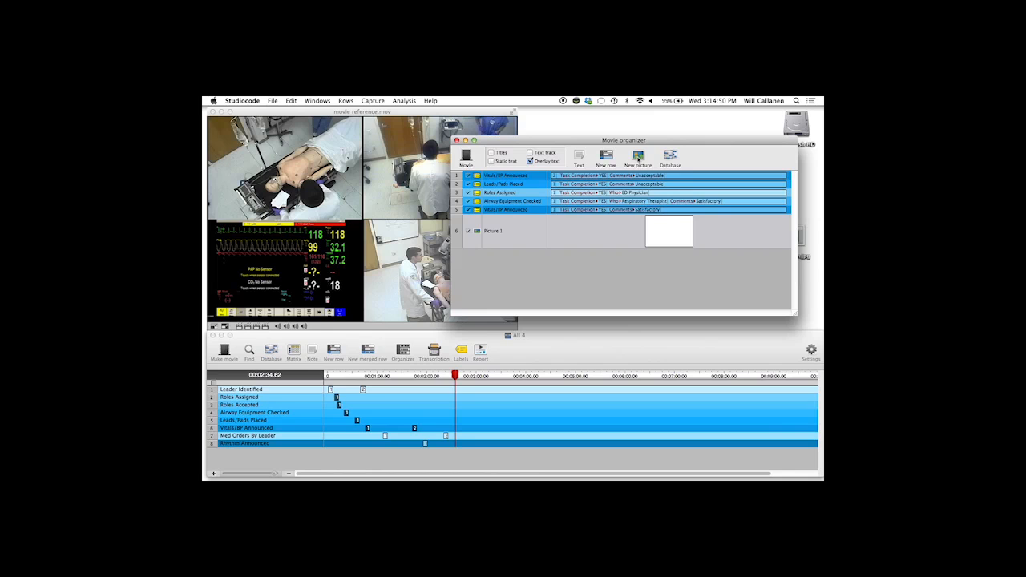
{"action": "left_click", "coordinate": [676, 232]}
{"action": "left_click_drag", "start_coordinate": [694, 143], "coordinate": [614, 142]}
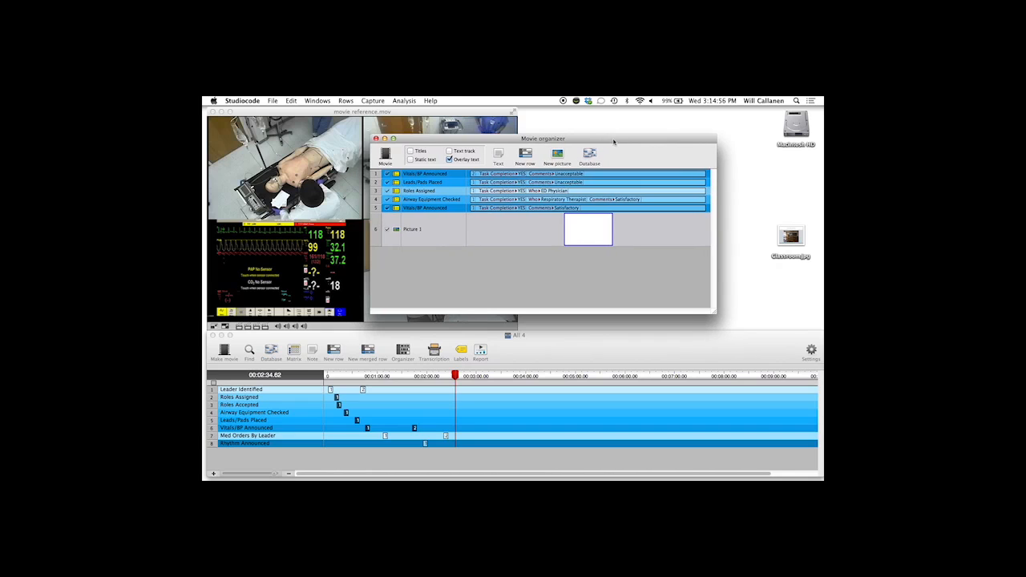
Open Classroom.jpg from the desktop in Preview and copy the entire image.
{"action": "left_click", "coordinate": [792, 238]}
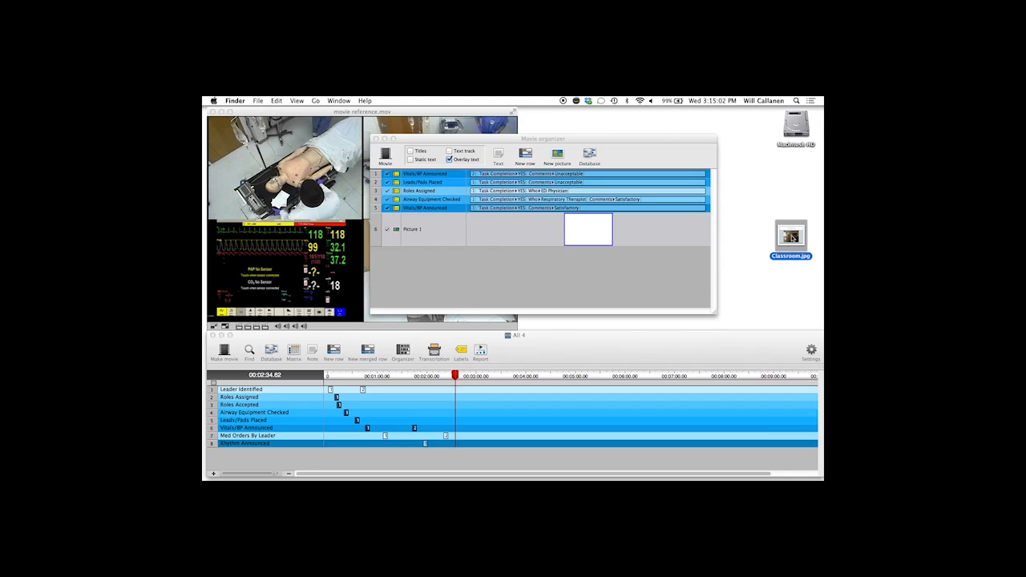
{"action": "double_click", "coordinate": [792, 238]}
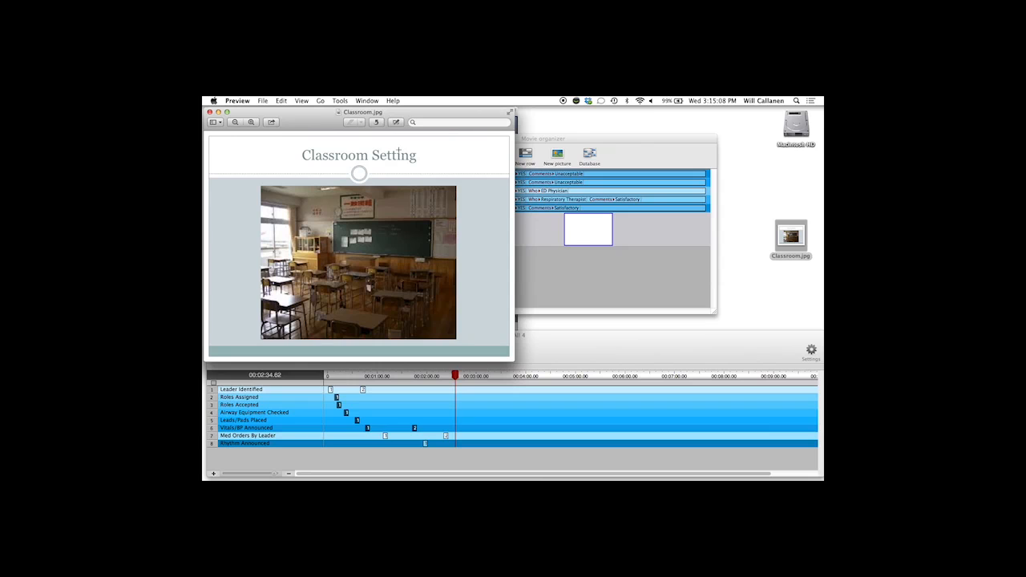
{"action": "left_click", "coordinate": [281, 101]}
{"action": "left_click", "coordinate": [291, 166]}
{"action": "left_click", "coordinate": [281, 101]}
{"action": "left_click", "coordinate": [281, 102]}
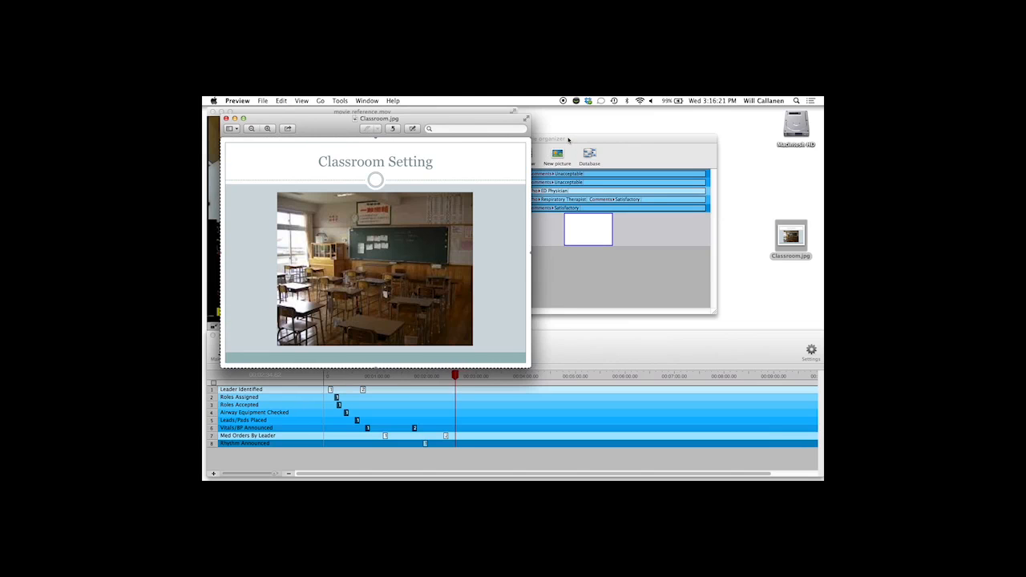
Switch back to Studiocode, paste the classroom image into the picture row, and move that row to the first position.
{"action": "left_click", "coordinate": [568, 139]}
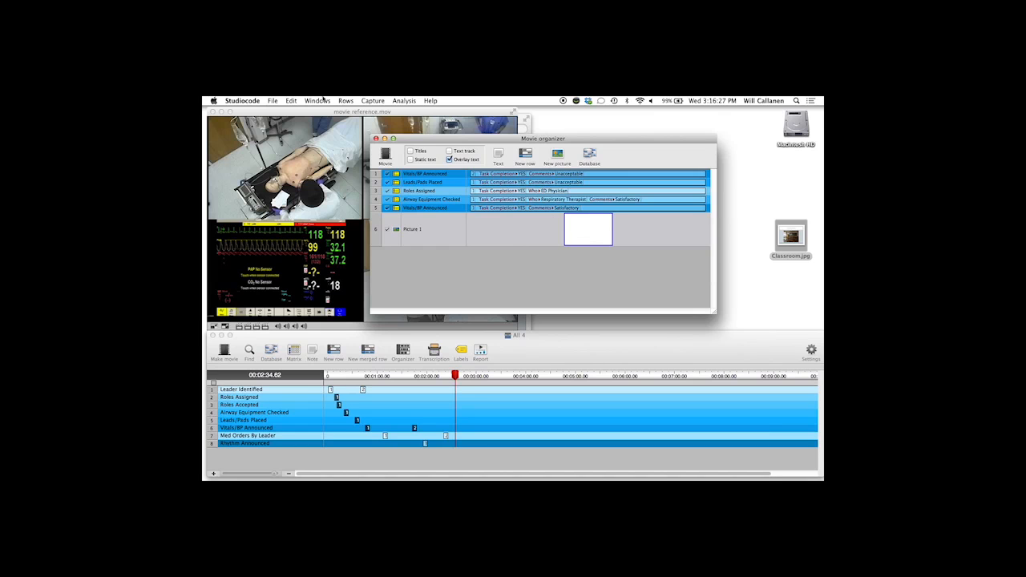
{"action": "left_click", "coordinate": [291, 101]}
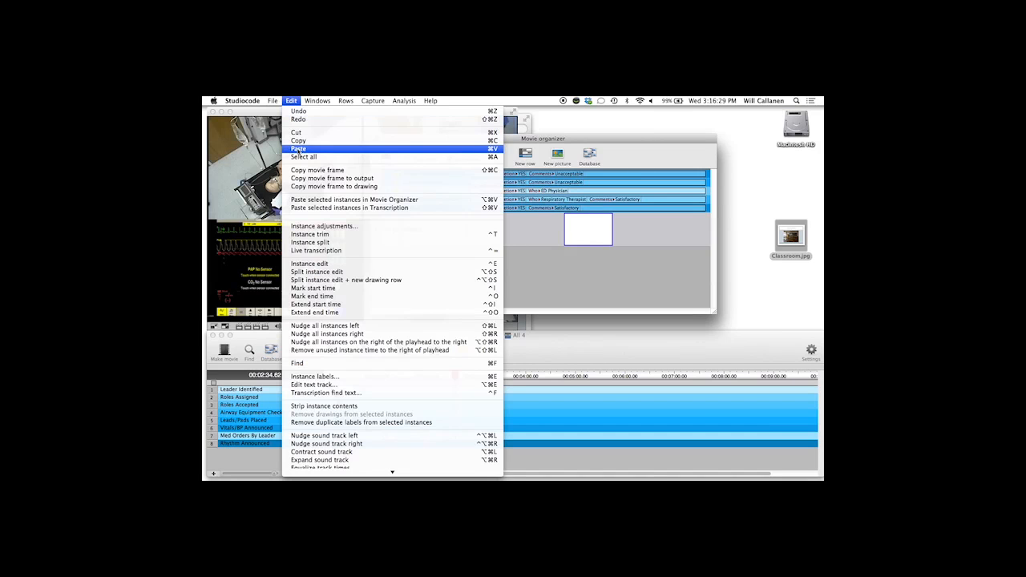
{"action": "left_click", "coordinate": [299, 150]}
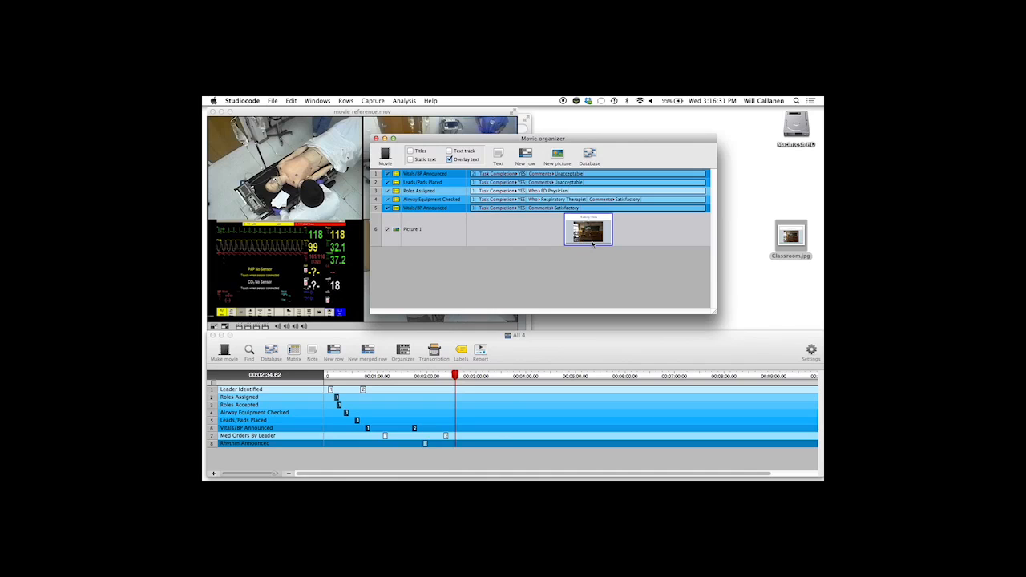
{"action": "left_click", "coordinate": [495, 229]}
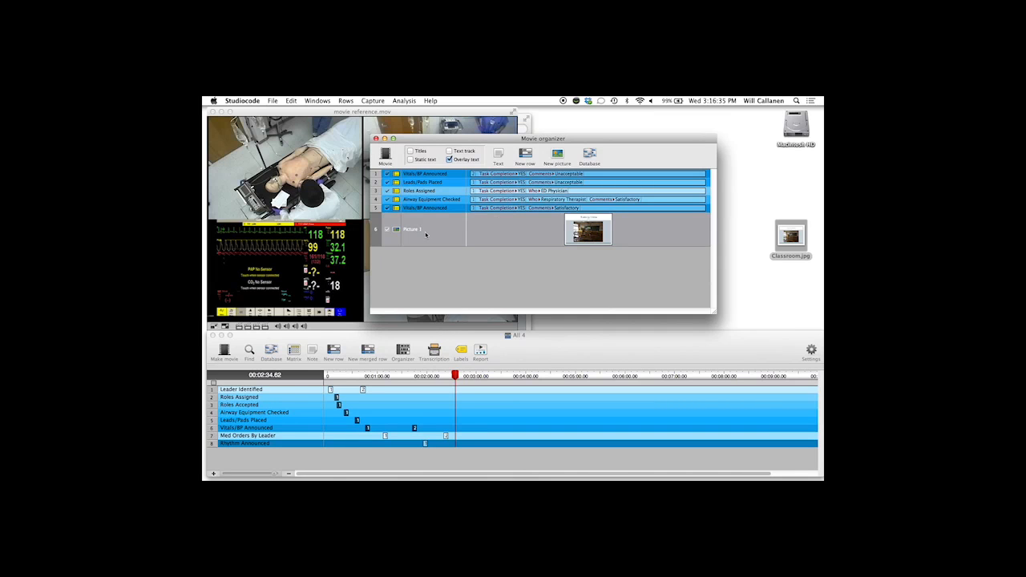
{"action": "left_click_drag", "start_coordinate": [425, 234], "coordinate": [437, 172]}
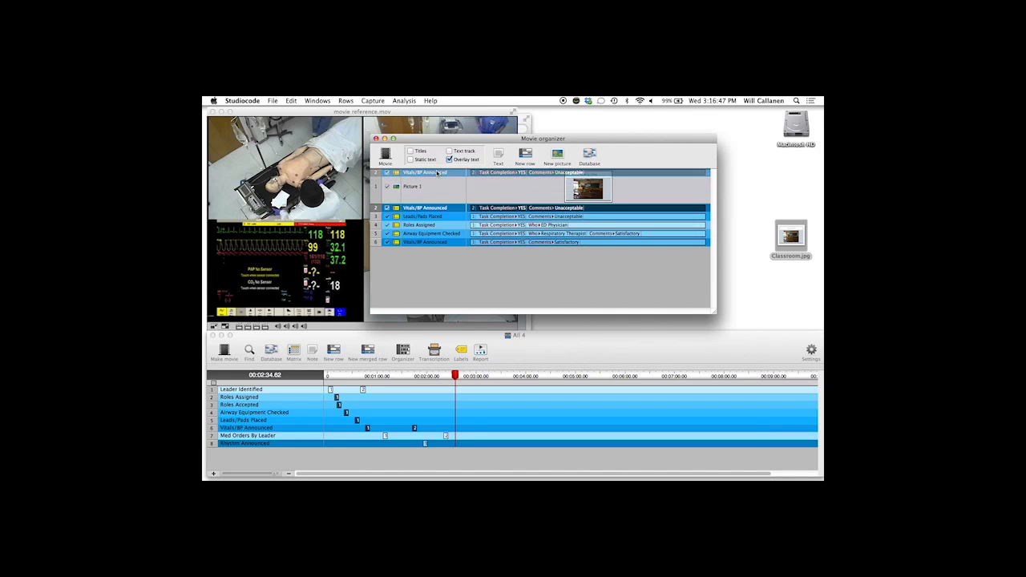